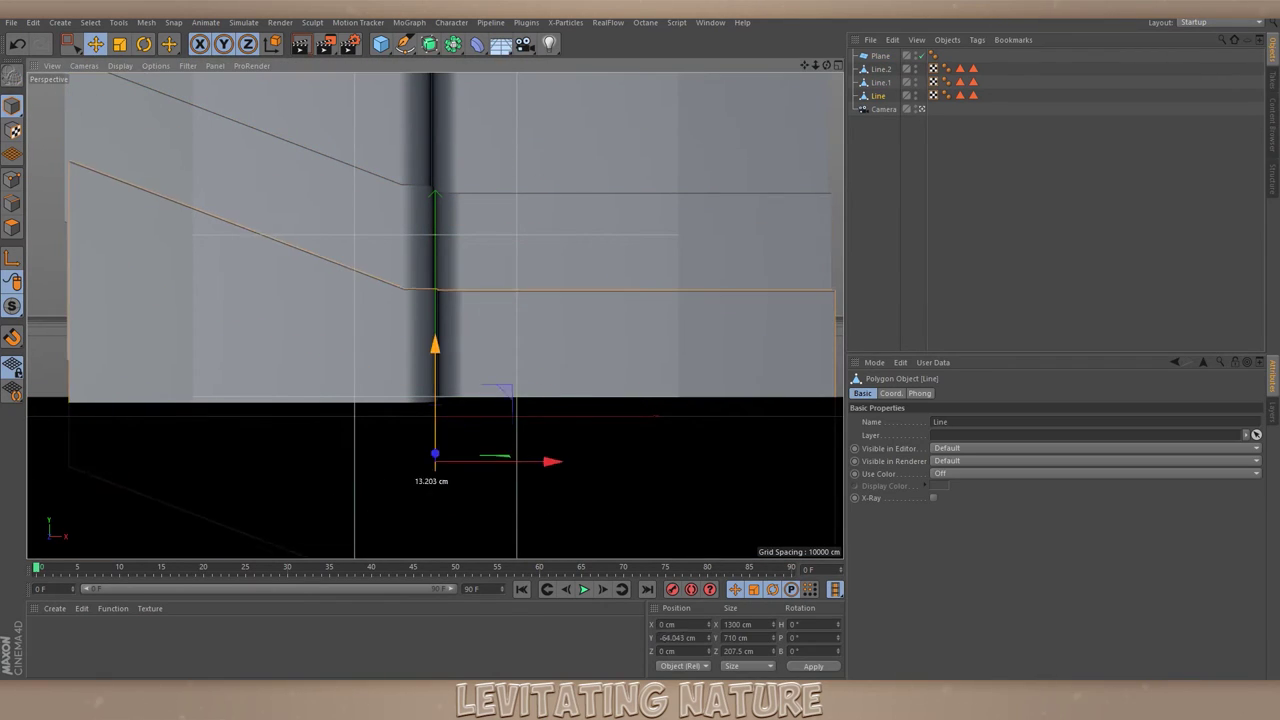
Select the Line.1 backdrop line in the scene
{"action": "left_click", "coordinate": [482, 245]}
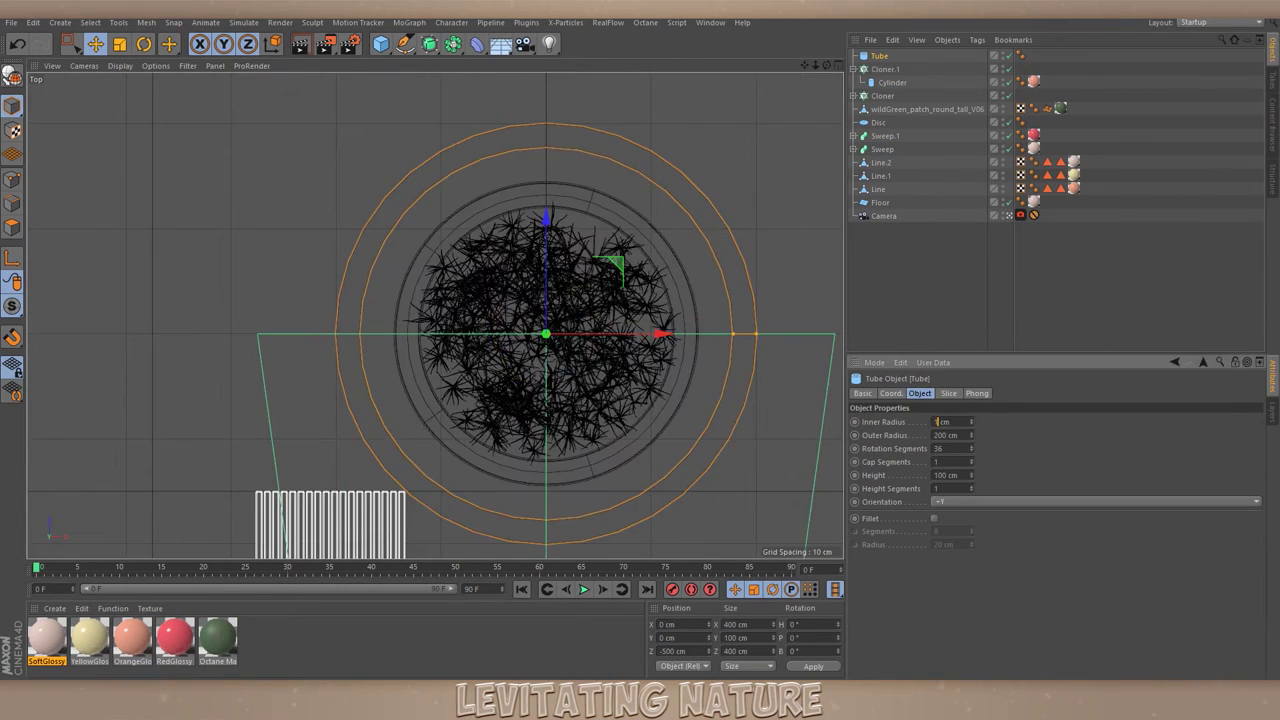
Set the tube's outer radius to 195 cm
{"action": "type", "text": "195"}
{"action": "key", "text": "Return"}
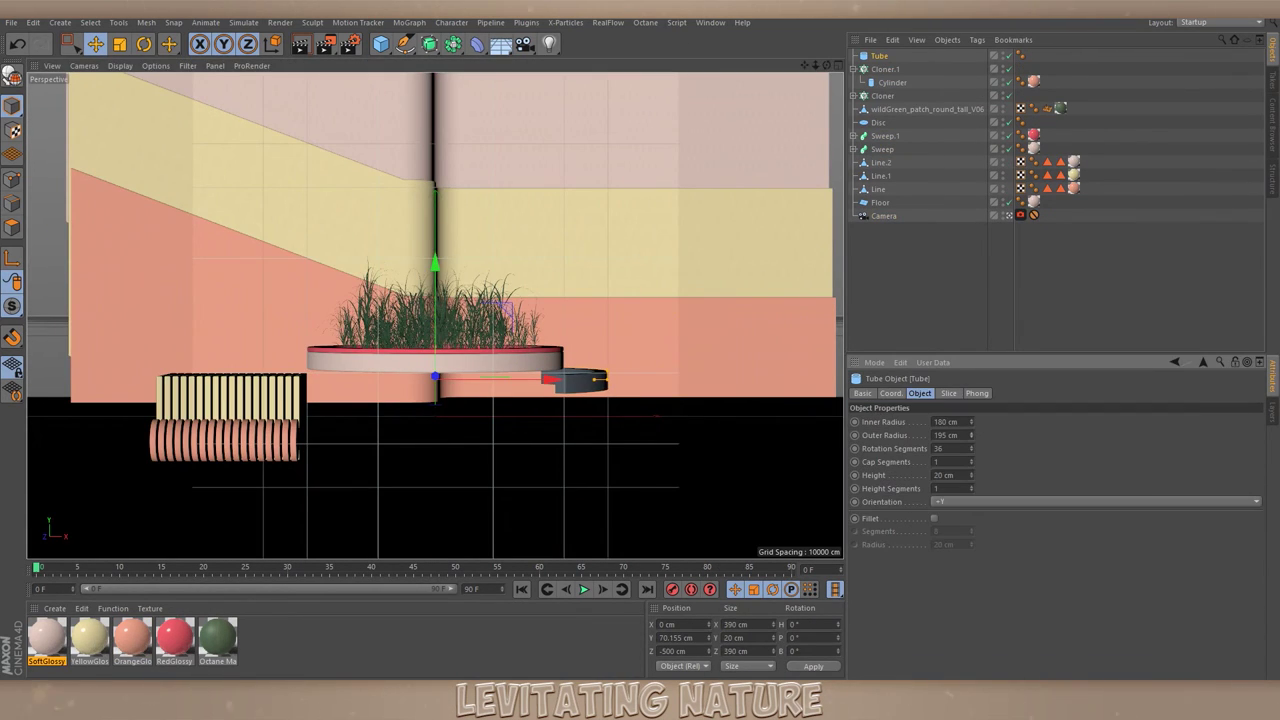